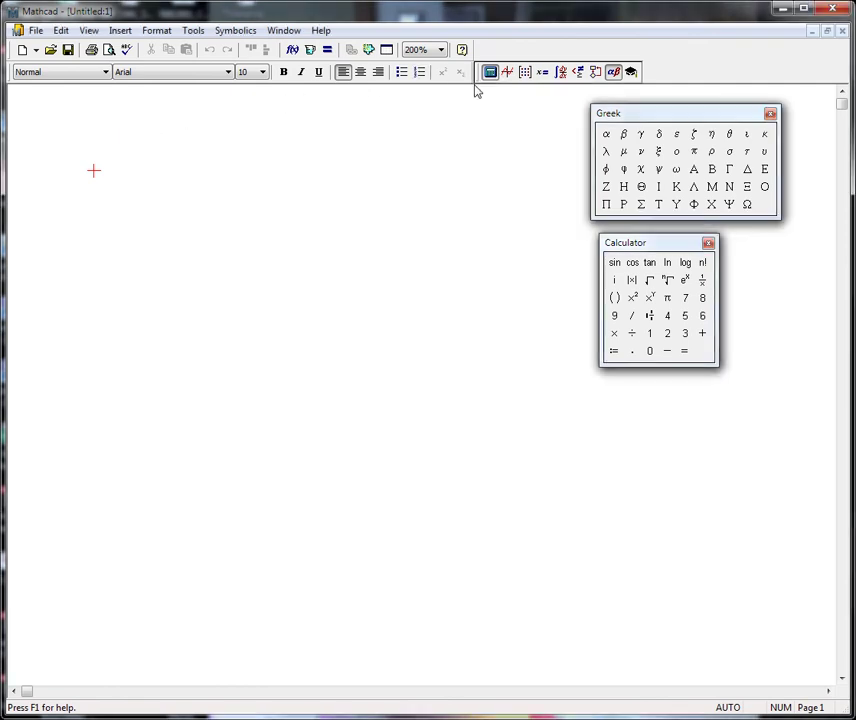
Briefly show and rearrange the matrix and calculus palettes, then hide them again
{"action": "mouse_move", "coordinate": [480, 80]}
{"action": "left_mouse_down"}
{"action": "mouse_move", "coordinate": [372, 122]}
{"action": "mouse_move", "coordinate": [525, 61]}
{"action": "mouse_move", "coordinate": [493, 65]}
{"action": "left_mouse_up"}
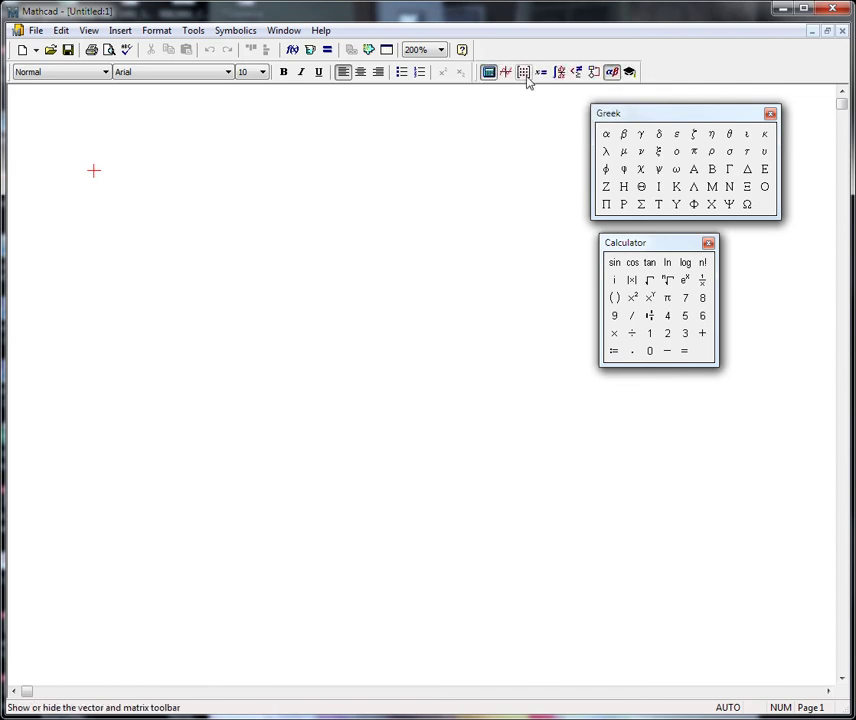
{"action": "left_click", "coordinate": [524, 73]}
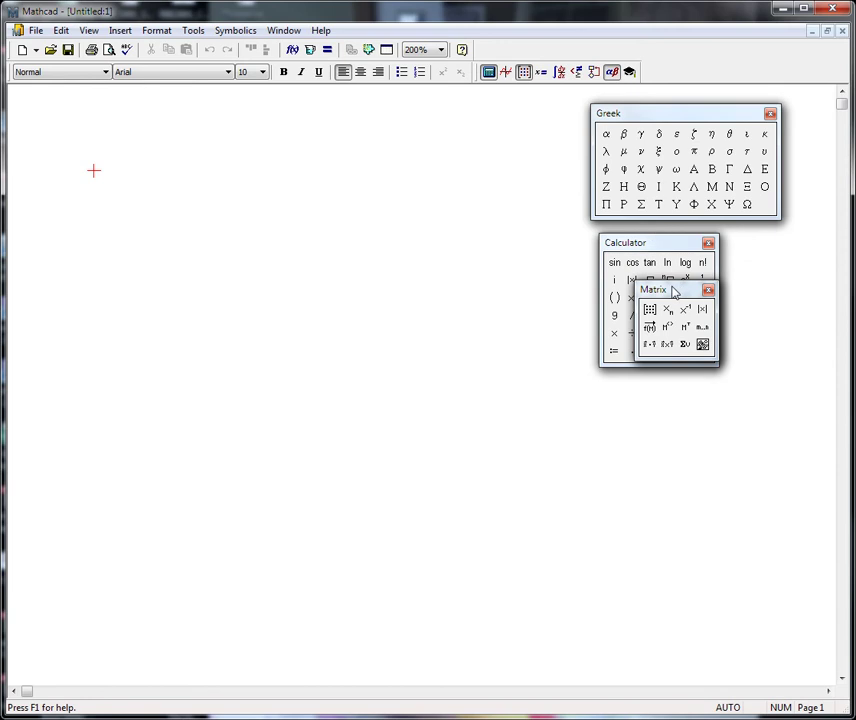
{"action": "left_click_drag", "start_coordinate": [672, 290], "coordinate": [657, 403]}
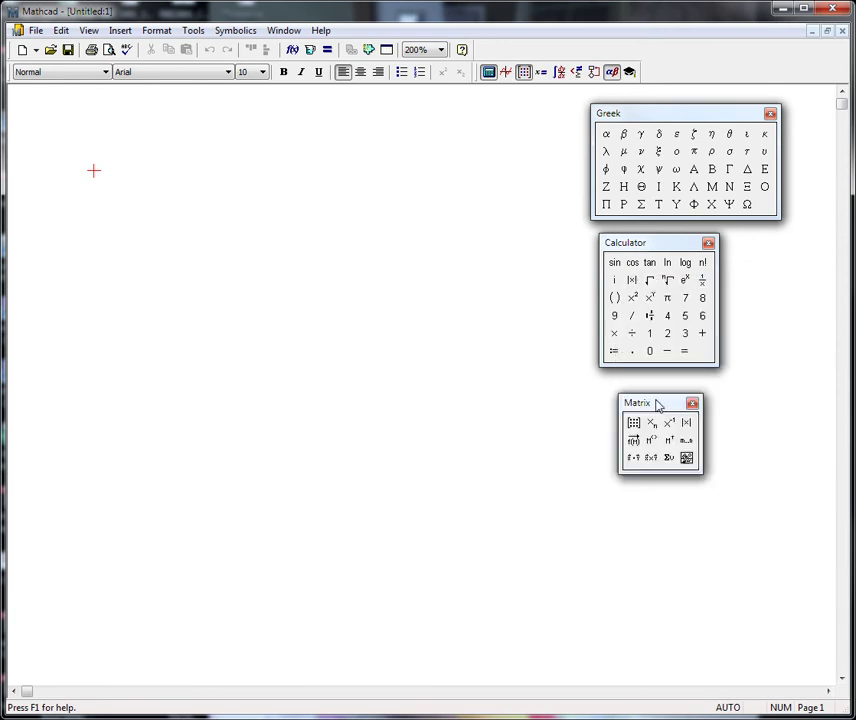
{"action": "left_click", "coordinate": [559, 75]}
{"action": "left_click", "coordinate": [559, 74]}
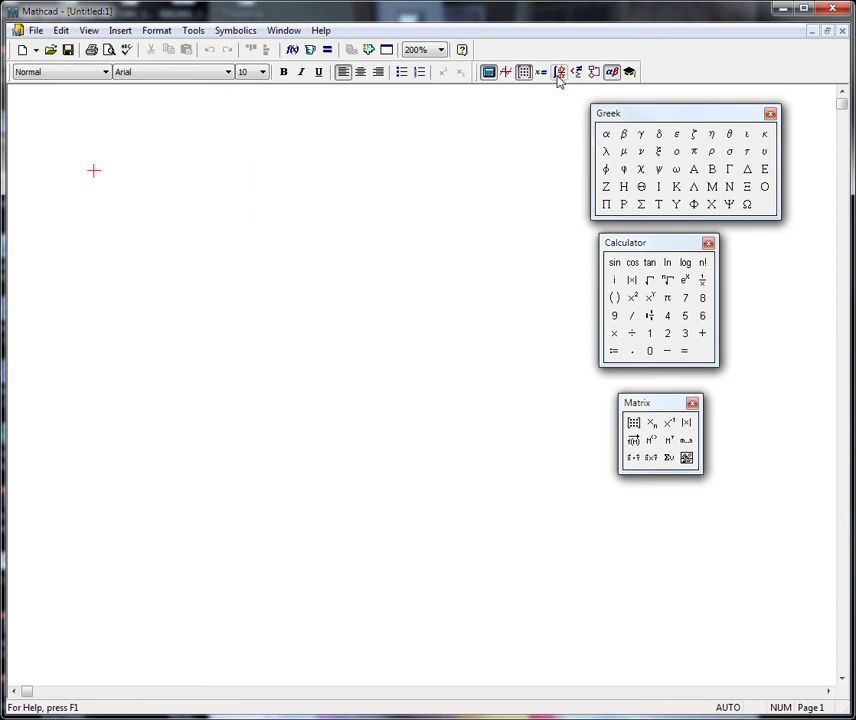
{"action": "left_click", "coordinate": [692, 404]}
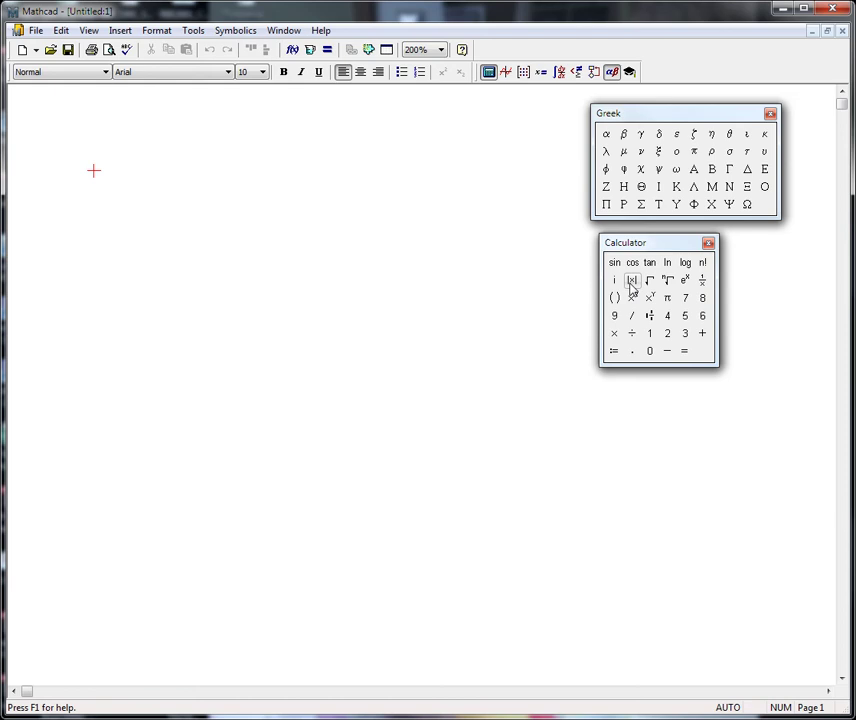
{"action": "left_click", "coordinate": [87, 31]}
{"action": "mouse_move", "coordinate": [113, 52]}
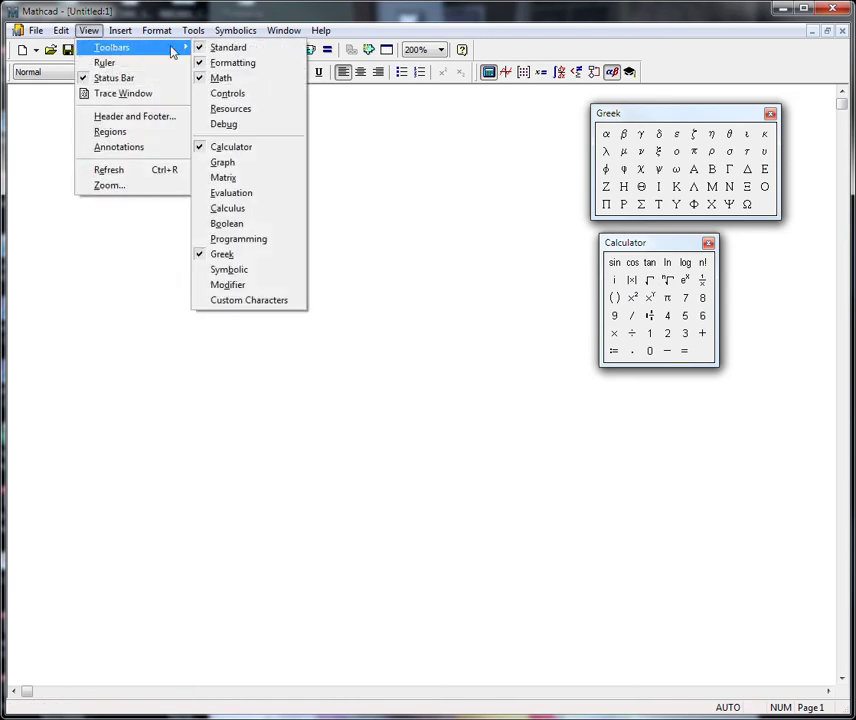
{"action": "left_click", "coordinate": [400, 222]}
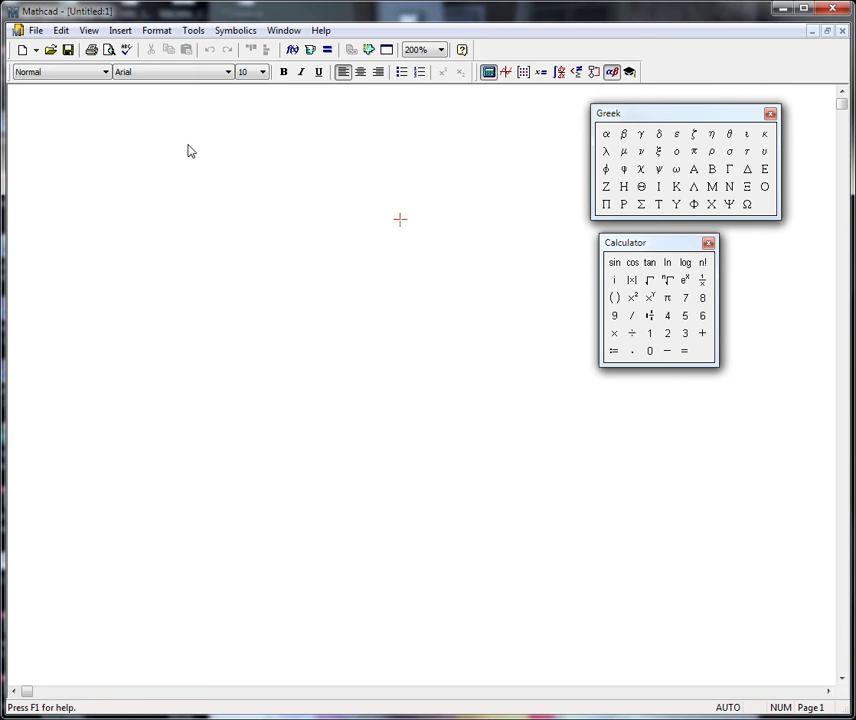
At the top-left, define x := 5, y := 8, z := x + y and evaluate z = 13
{"action": "left_click", "coordinate": [83, 111]}
{"action": "type", "text": "x "}
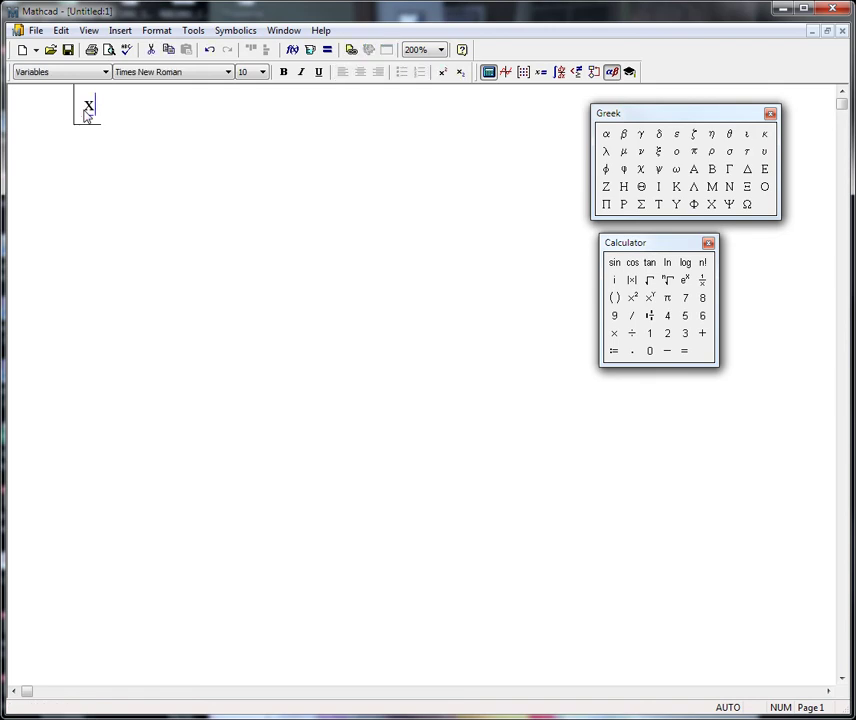
{"action": "type", "text": ":= "}
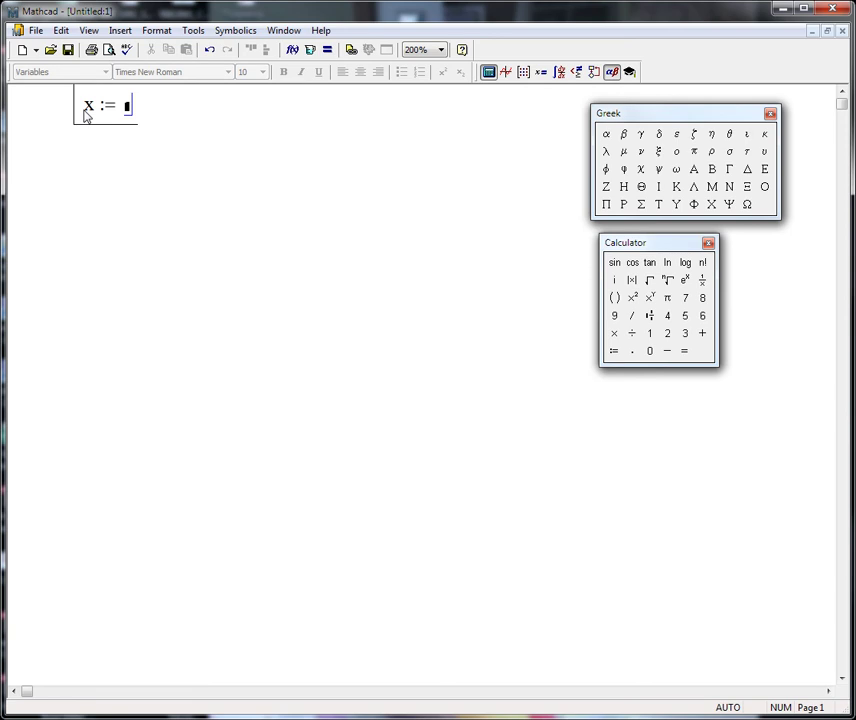
{"action": "type", "text": "5"}
{"action": "key", "text": "Return"}
{"action": "type", "text": "y := "}
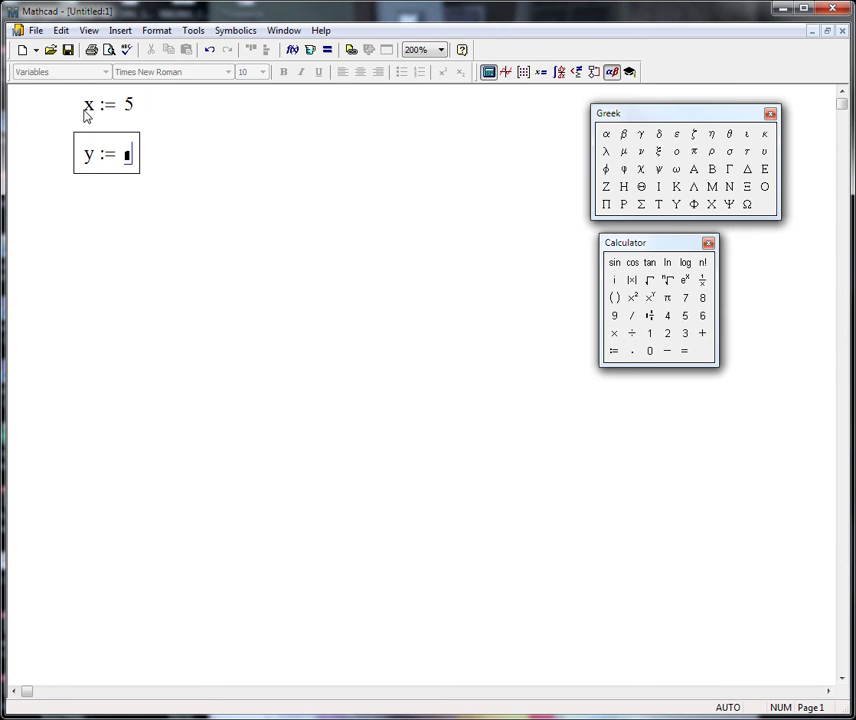
{"action": "type", "text": "8"}
{"action": "key", "text": "Return"}
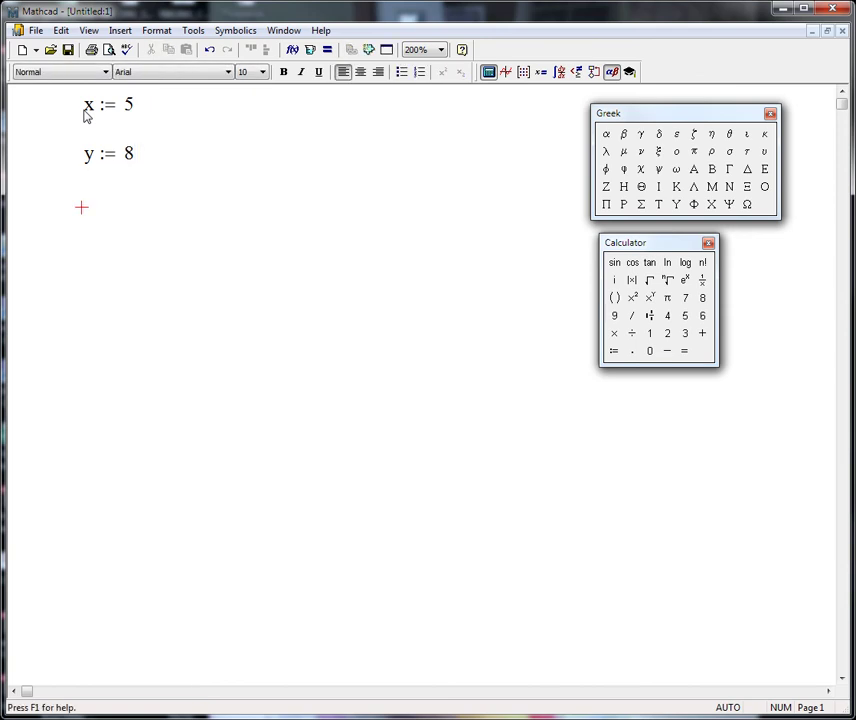
{"action": "type", "text": "z := "}
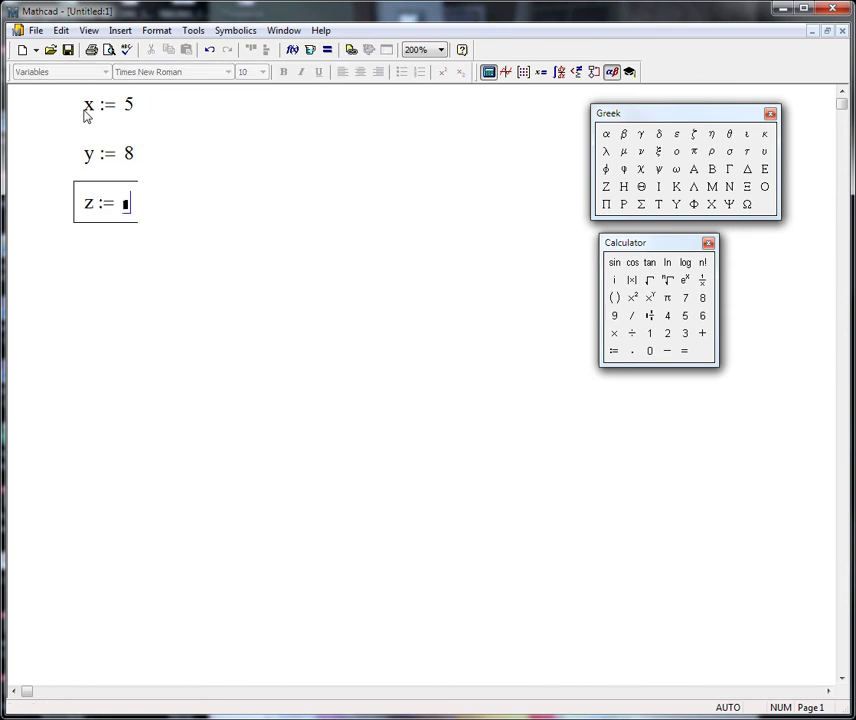
{"action": "type", "text": "x + y"}
{"action": "key", "text": "Return"}
{"action": "type", "text": "z "}
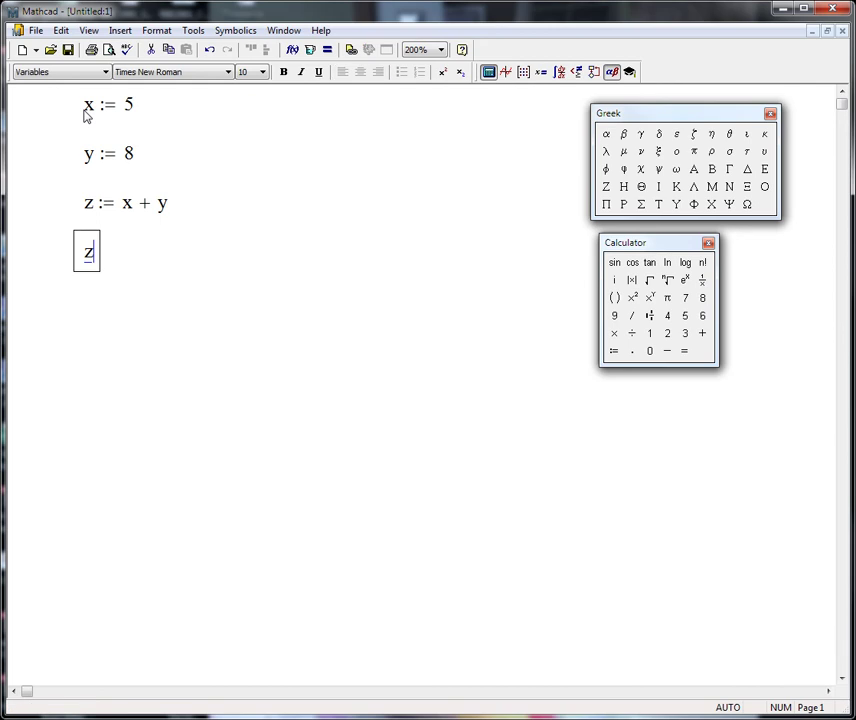
{"action": "type", "text": "= 13"}
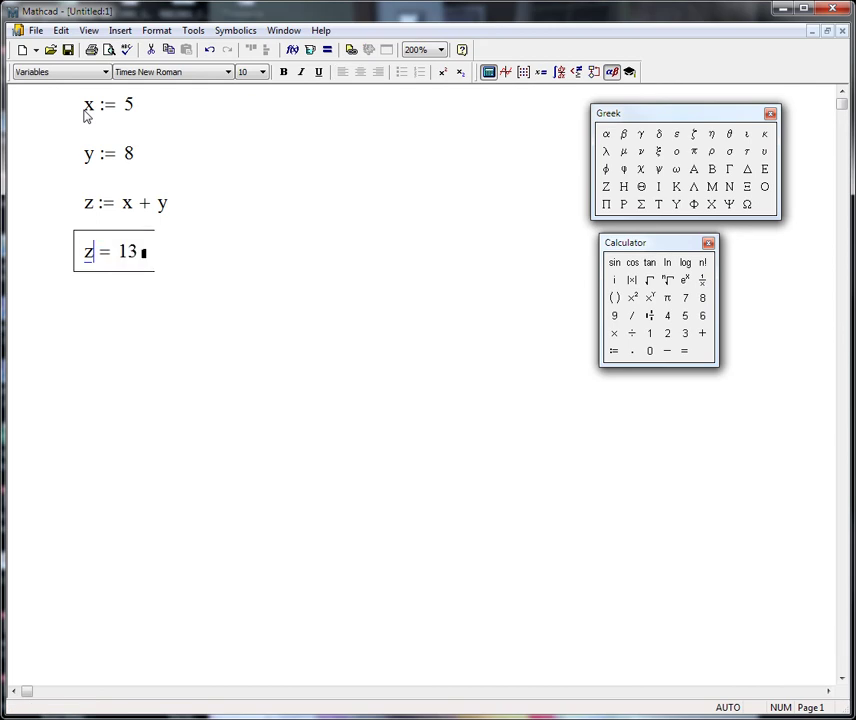
{"action": "key", "text": "Return"}
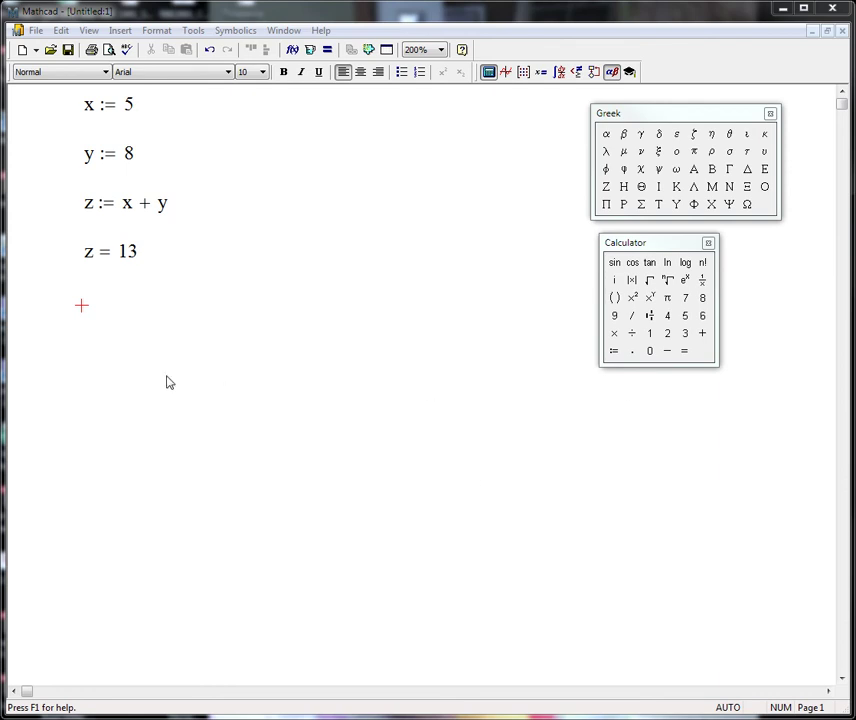
Enter the function definition f(t) := 1 + t + t^2 + t^3 below z = 13
{"action": "left_click", "coordinate": [82, 306]}
{"action": "type", "text": "f(t"}
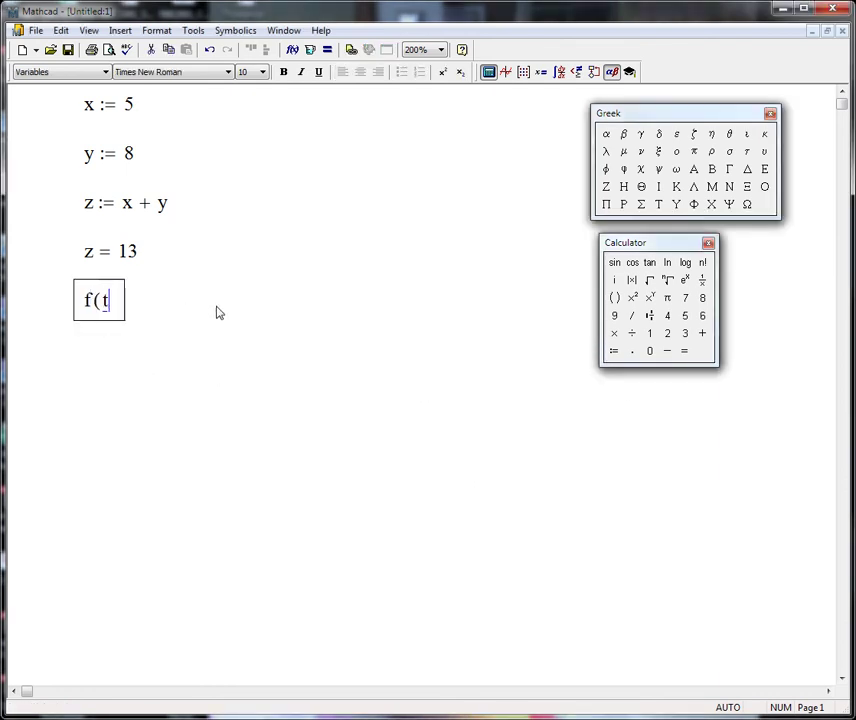
{"action": "type", "text": ") := "}
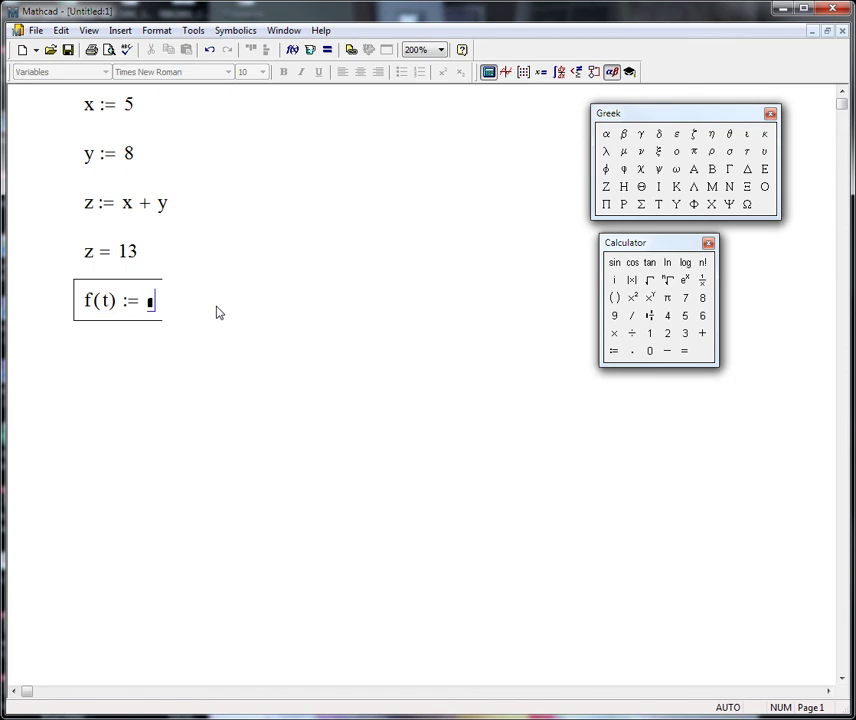
{"action": "type", "text": "1 + t "}
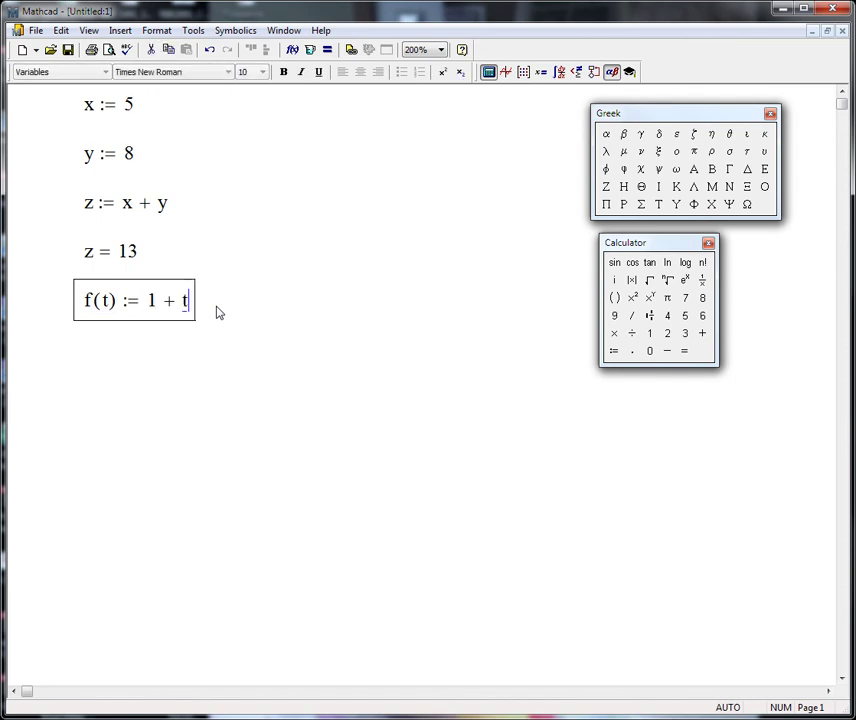
{"action": "type", "text": "+ "}
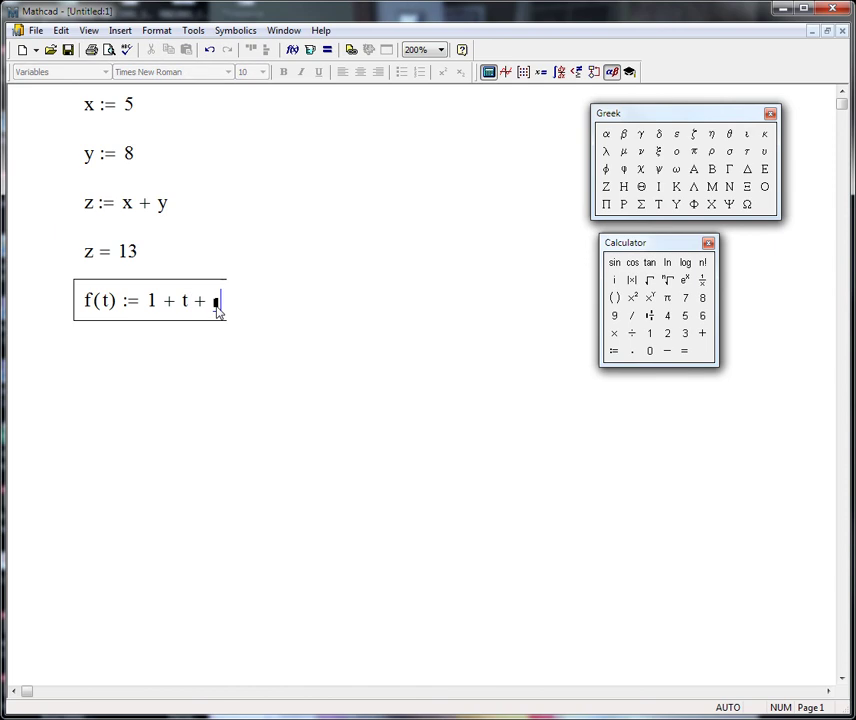
{"action": "type", "text": "t^2"}
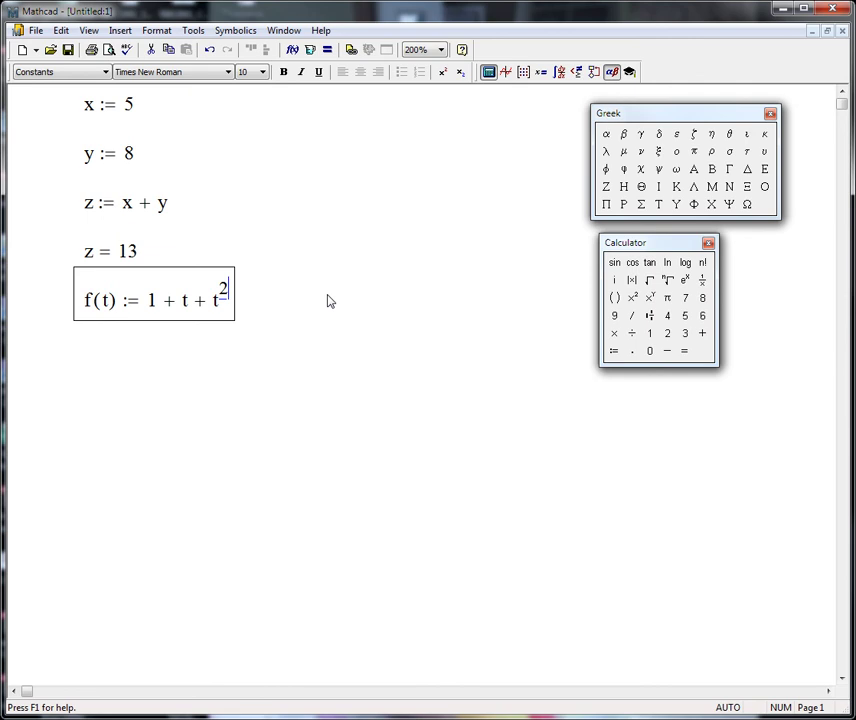
{"action": "key", "text": "space"}
{"action": "type", "text": "+ t"}
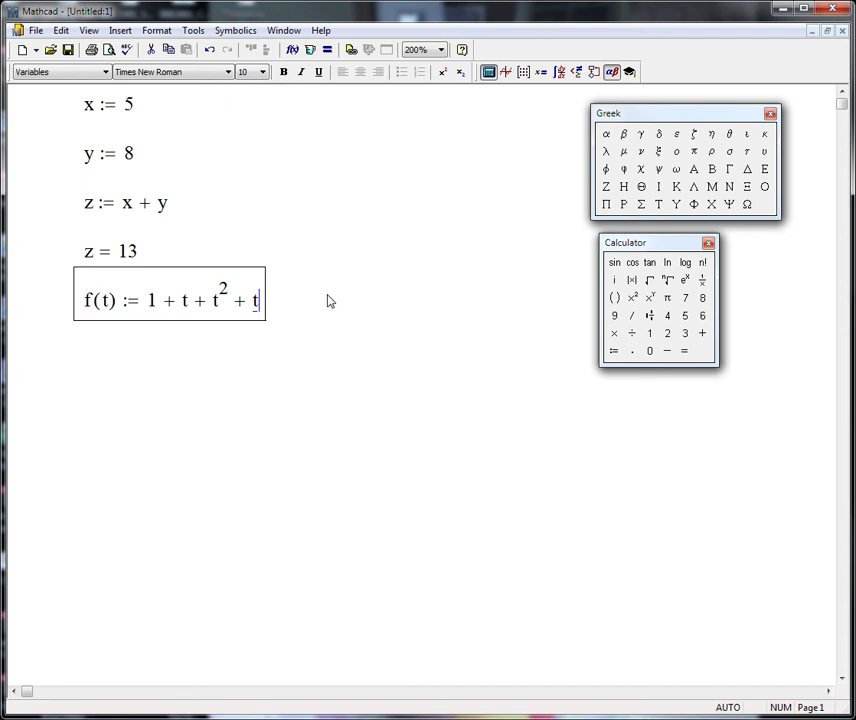
{"action": "type", "text": "^3"}
{"action": "key", "text": "Return"}
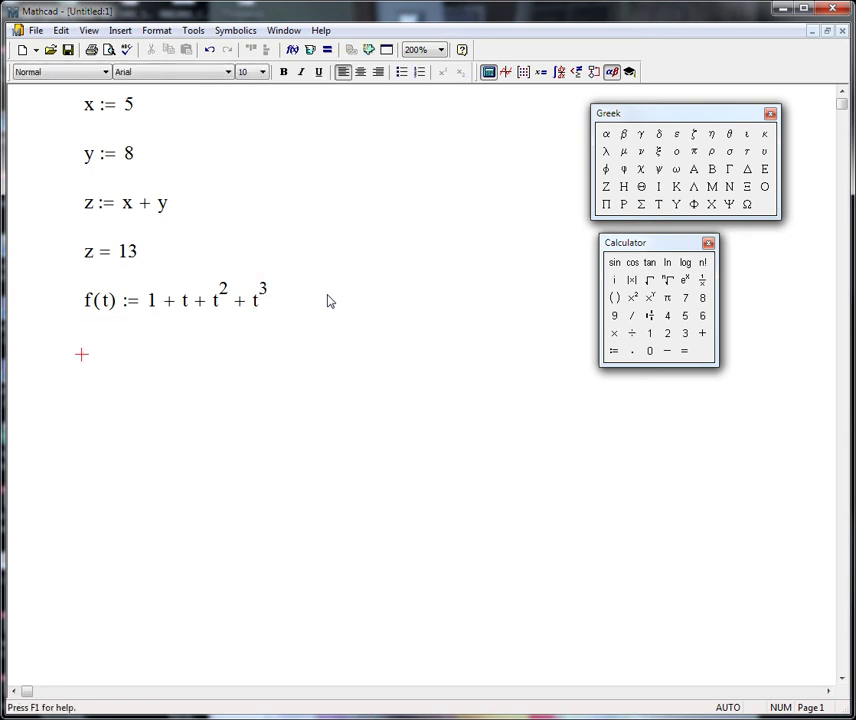
Evaluate f(1) = 4 and then f(2) = 15 beneath the function definition
{"action": "left_click", "coordinate": [91, 346]}
{"action": "left_click", "coordinate": [86, 350]}
{"action": "type", "text": "f"}
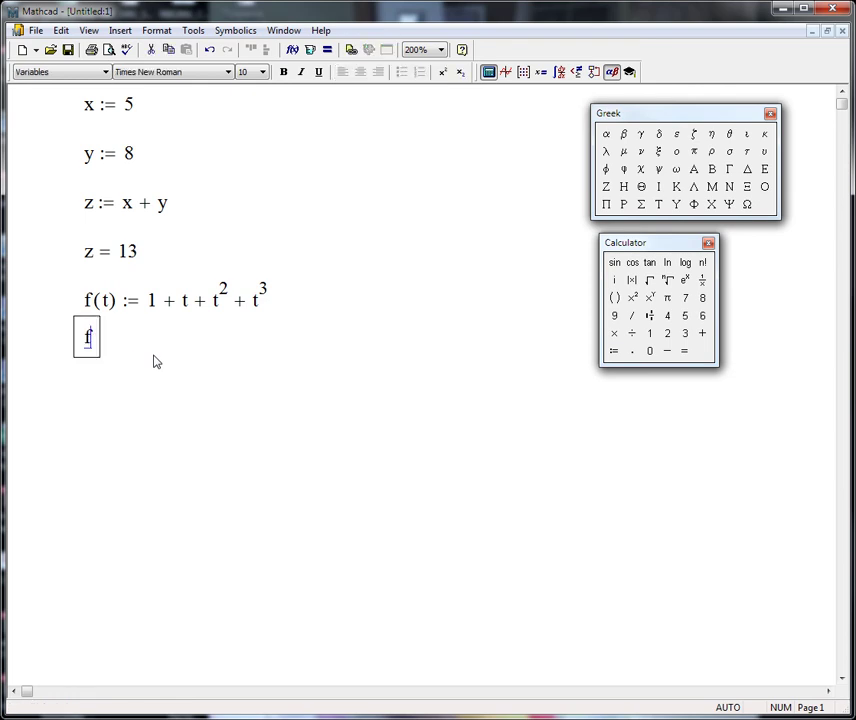
{"action": "type", "text": "(1) "}
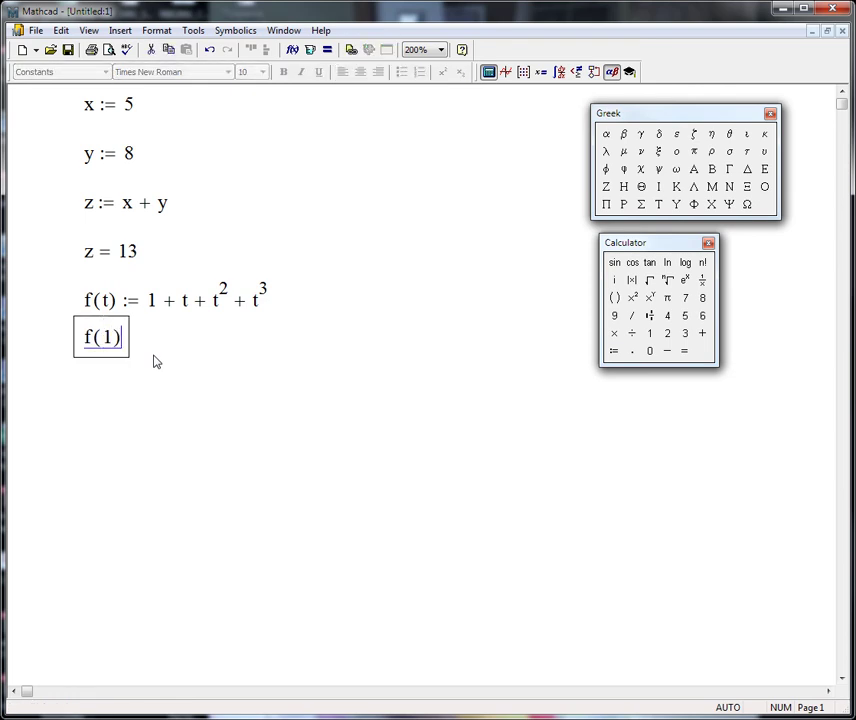
{"action": "type", "text": "= 4"}
{"action": "key", "text": "Return"}
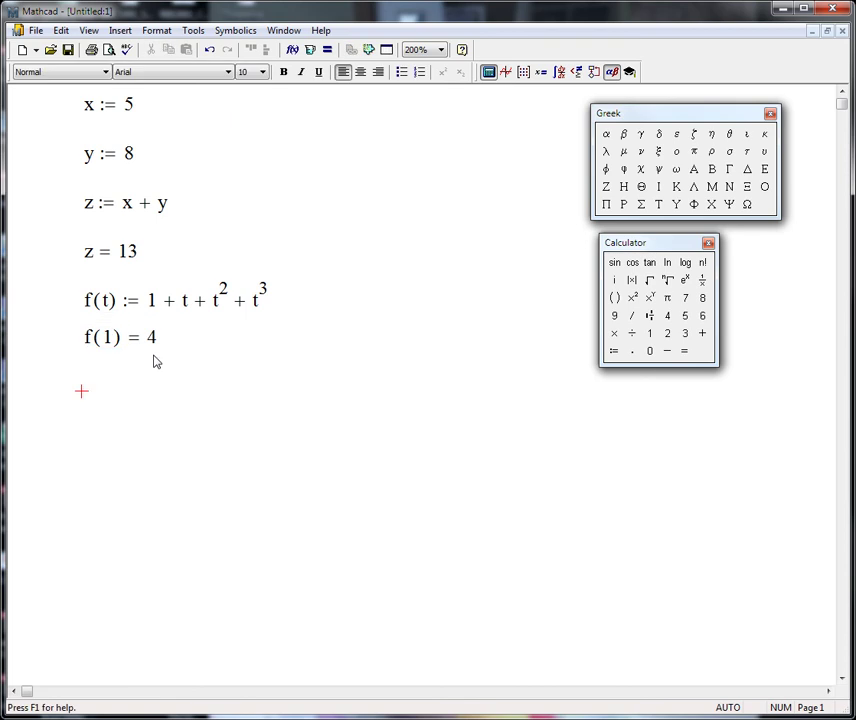
{"action": "type", "text": "f(t"}
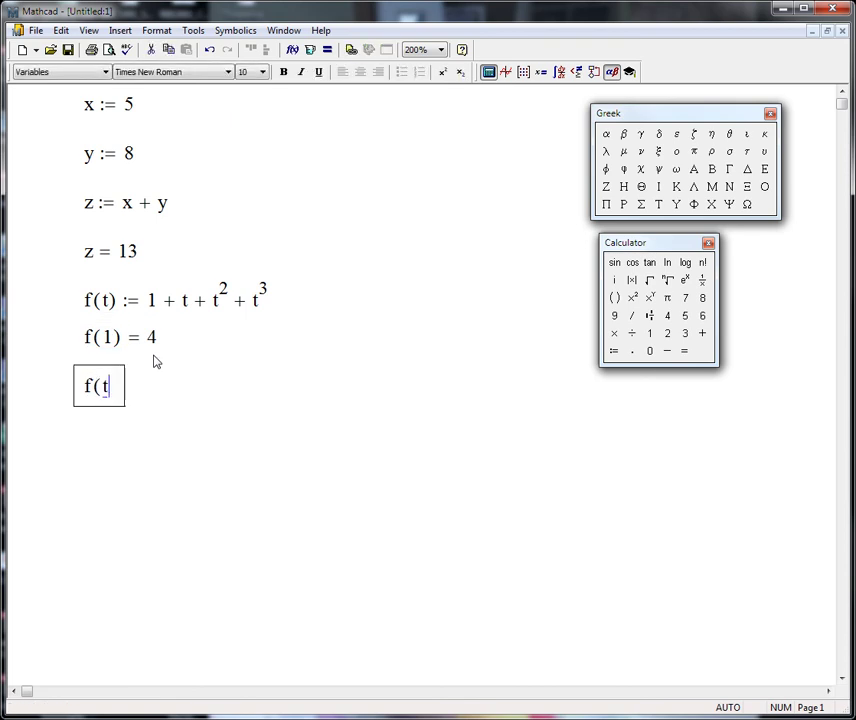
{"action": "key", "text": "BackSpace"}
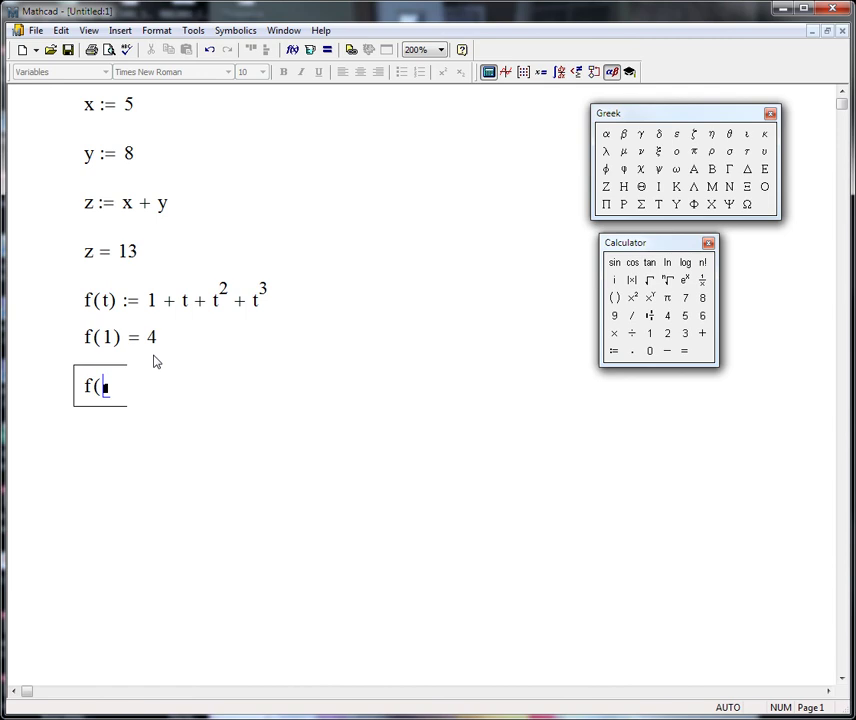
{"action": "type", "text": "2) "}
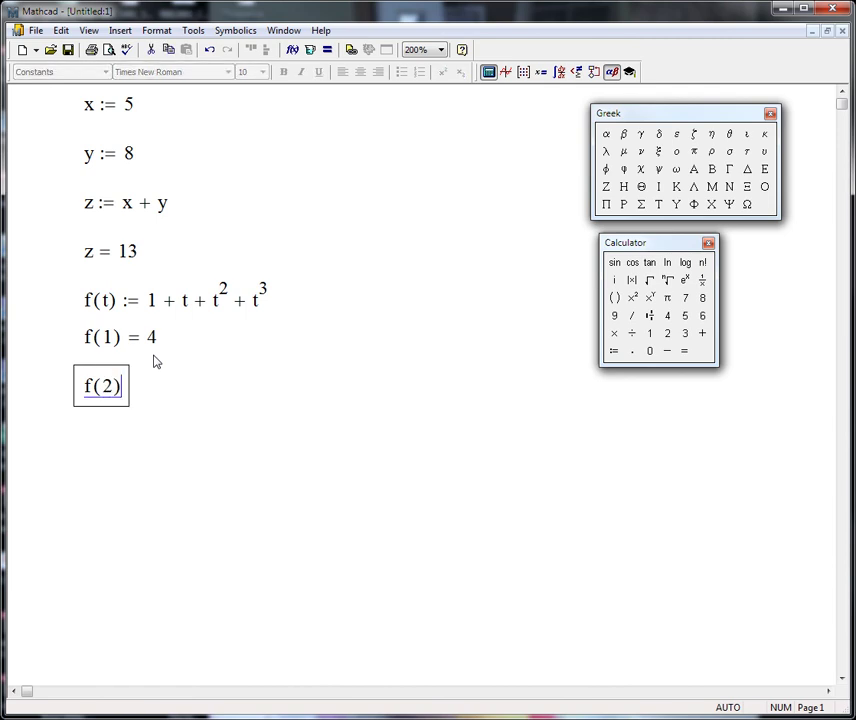
{"action": "type", "text": "= 15"}
{"action": "left_click", "coordinate": [179, 489]}
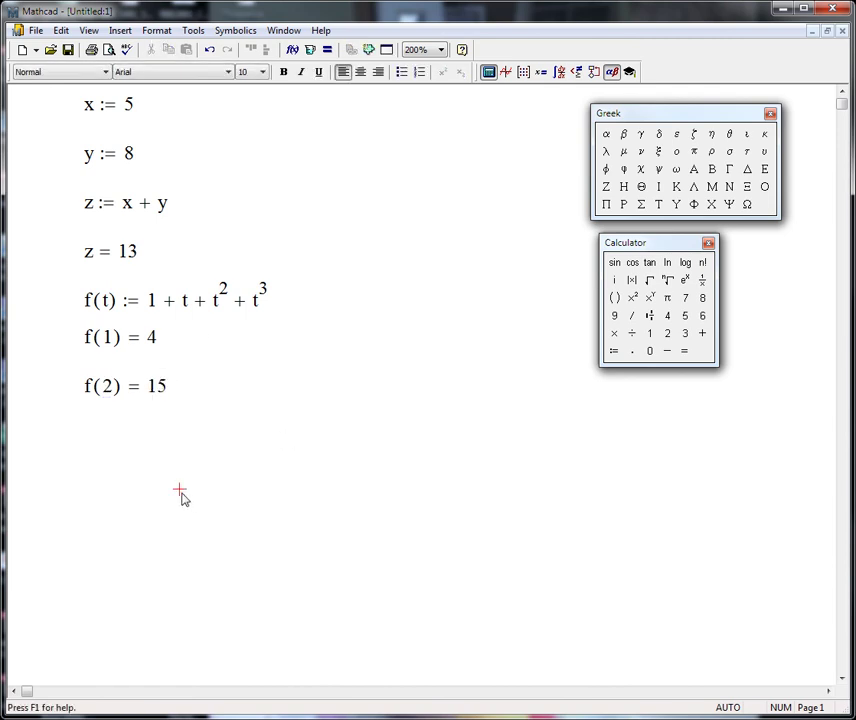
{"action": "left_click", "coordinate": [88, 440]}
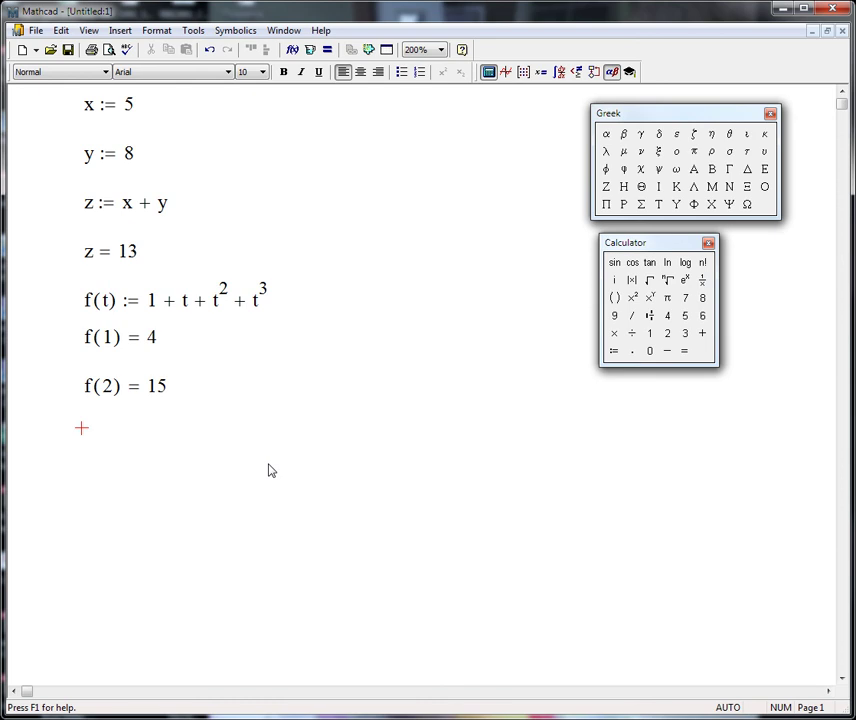
Enter x^2 and turn it into an X-Y plot with x on the horizontal axis
{"action": "type", "text": "x"}
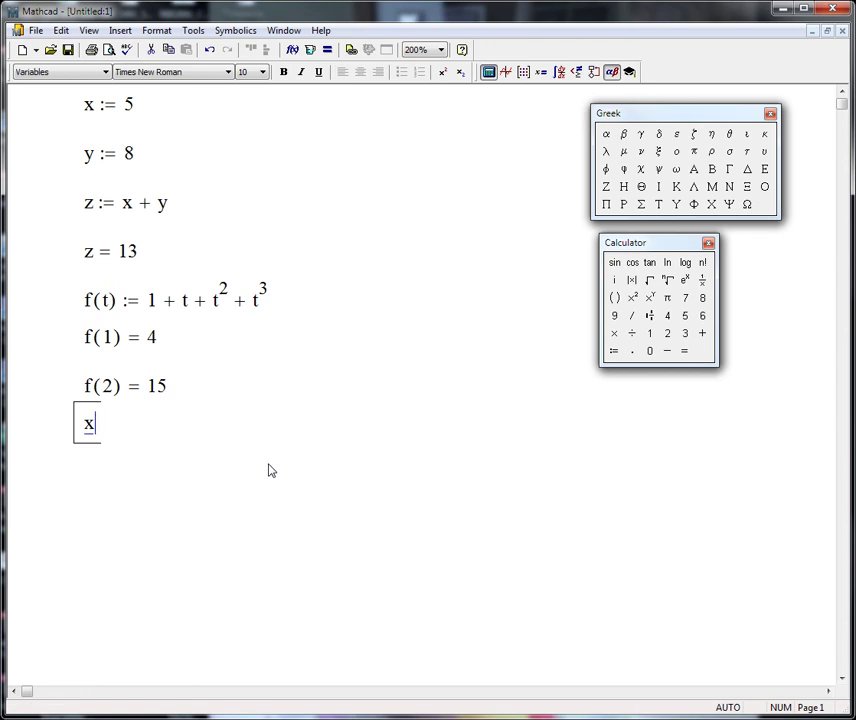
{"action": "key", "text": "asciicircum"}
{"action": "type", "text": "2"}
{"action": "key", "text": "space"}
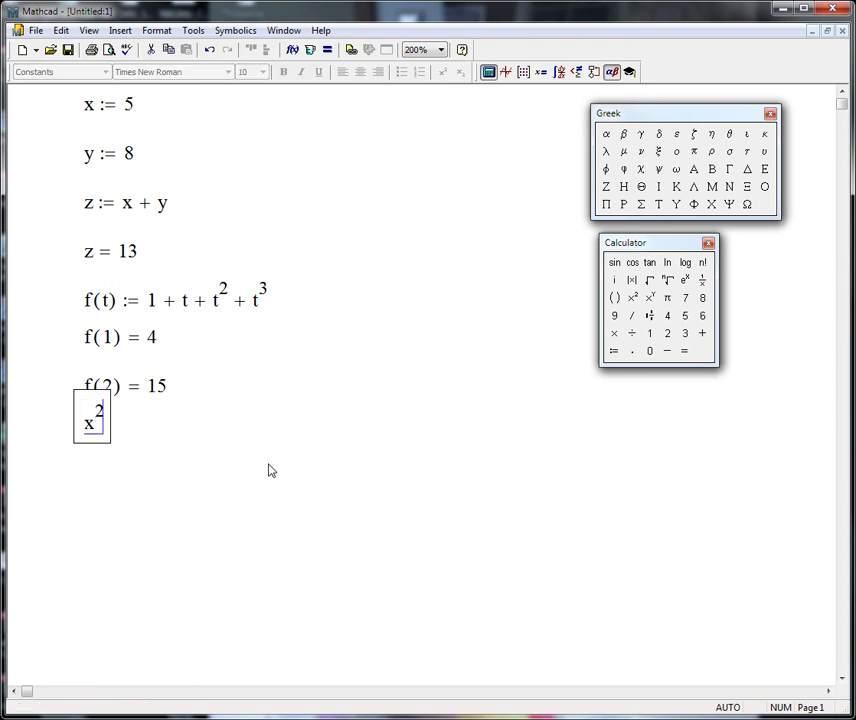
{"action": "key", "text": "at"}
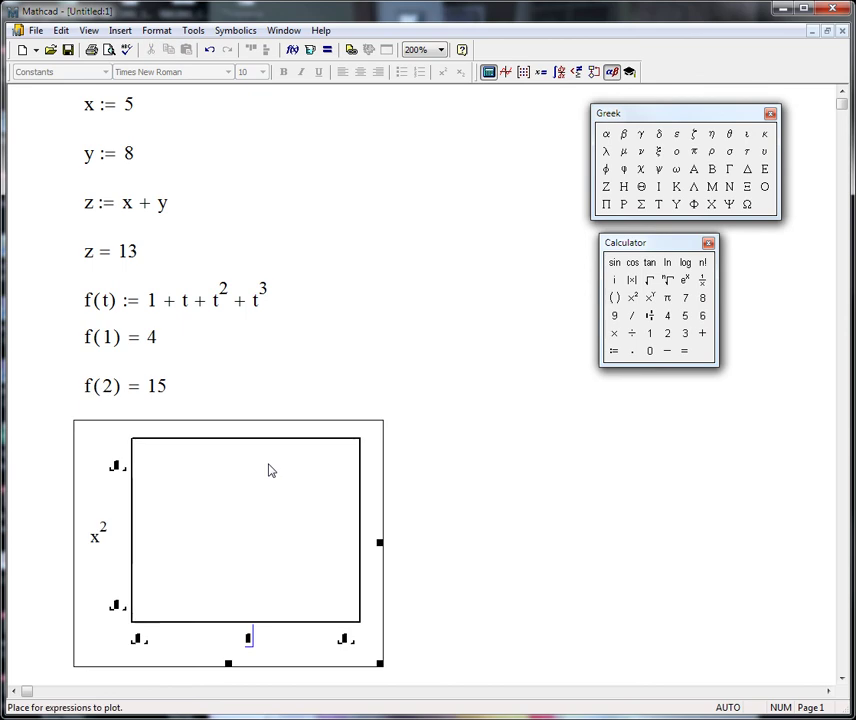
{"action": "type", "text": "x"}
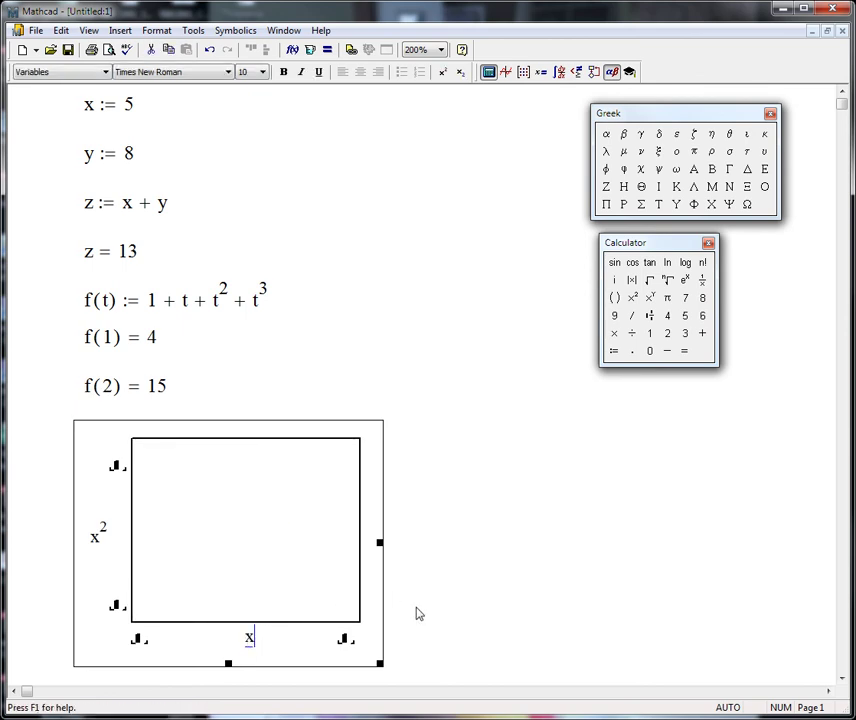
{"action": "left_click", "coordinate": [449, 611]}
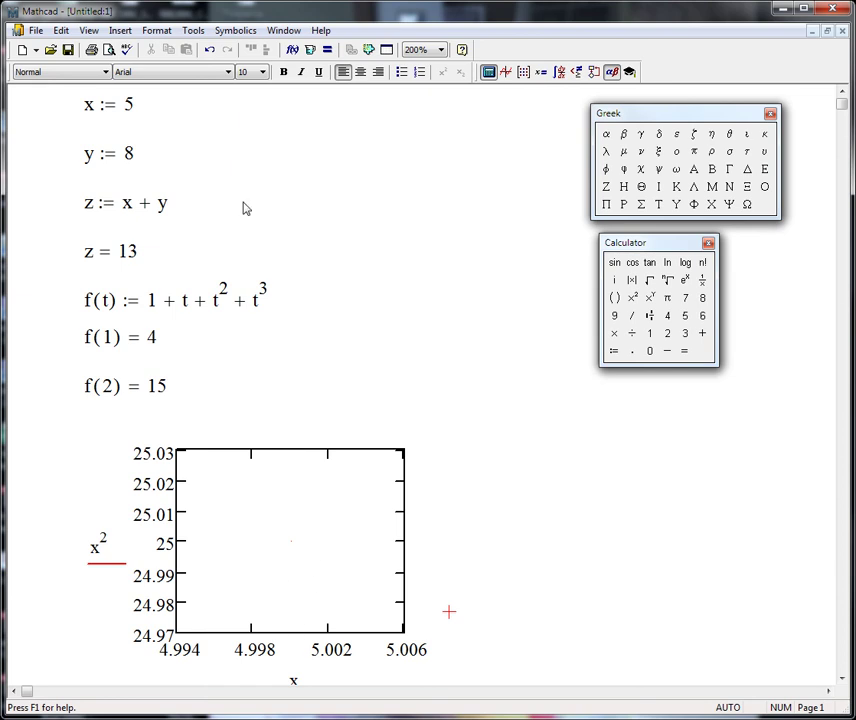
Delete the x := 5 definition and scroll down to the now full parabola plot
{"action": "left_click_drag", "start_coordinate": [68, 97], "coordinate": [143, 128]}
{"action": "key", "text": "Delete"}
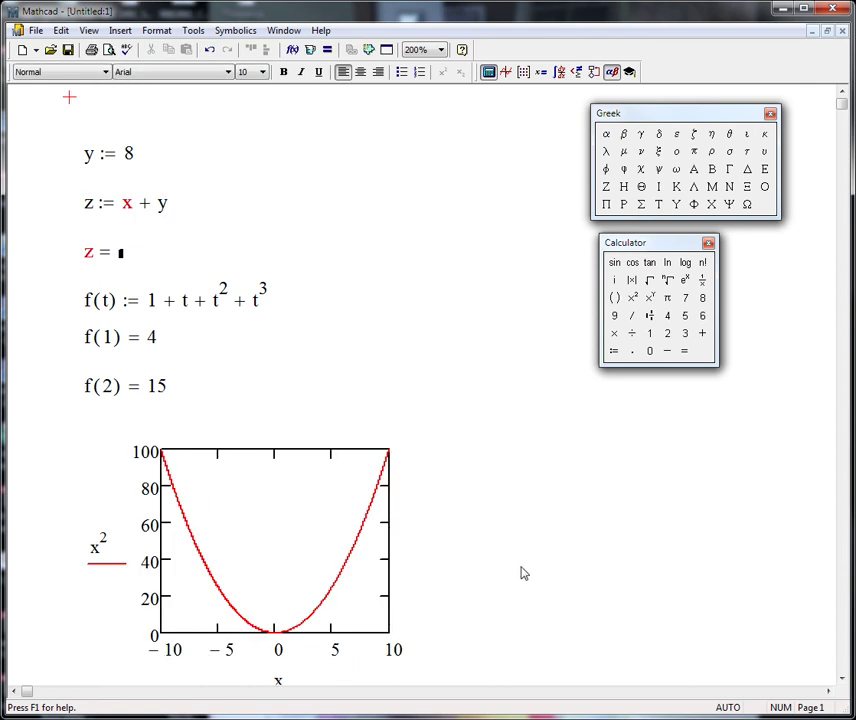
{"action": "scroll", "coordinate": [541, 551], "scroll_direction": "down", "scroll_amount": 1}
{"action": "scroll", "coordinate": [95, 190], "scroll_direction": "up", "scroll_amount": 1}
{"action": "scroll", "coordinate": [183, 164], "scroll_direction": "up", "scroll_amount": 1}
{"action": "scroll", "coordinate": [334, 281], "scroll_direction": "down", "scroll_amount": 3}
{"action": "scroll", "coordinate": [334, 281], "scroll_direction": "down", "scroll_amount": 1}
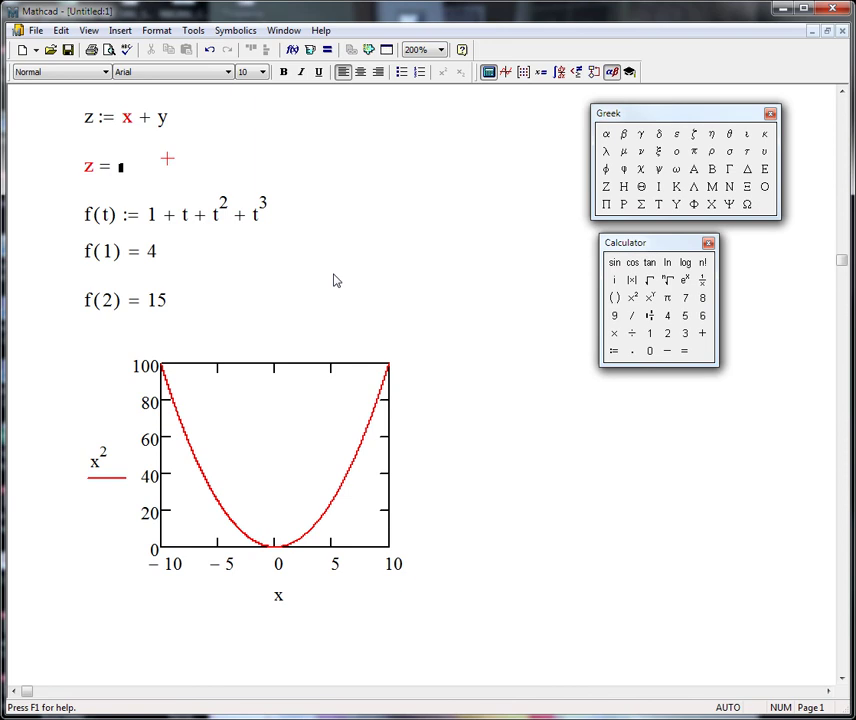
{"action": "scroll", "coordinate": [334, 281], "scroll_direction": "down", "scroll_amount": 1}
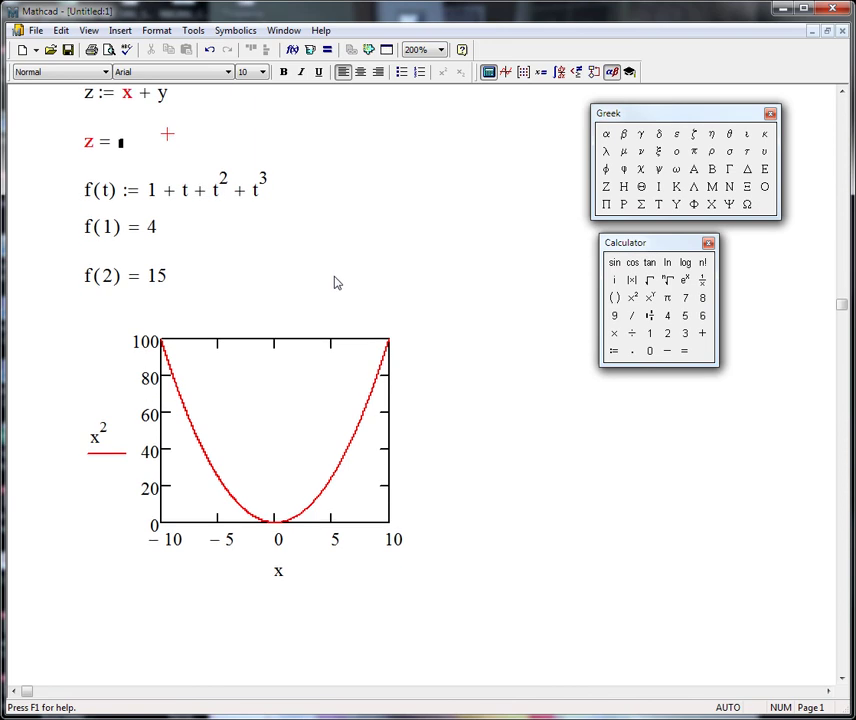
Set the plot's axis style to Crossed and apply it
{"action": "double_click", "coordinate": [281, 414]}
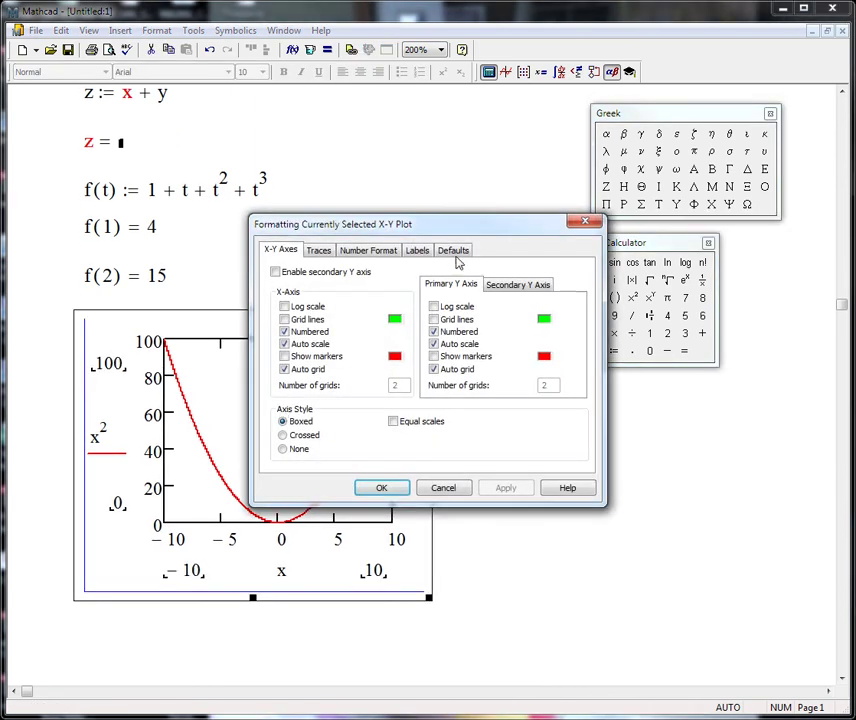
{"action": "left_click_drag", "start_coordinate": [450, 233], "coordinate": [665, 322]}
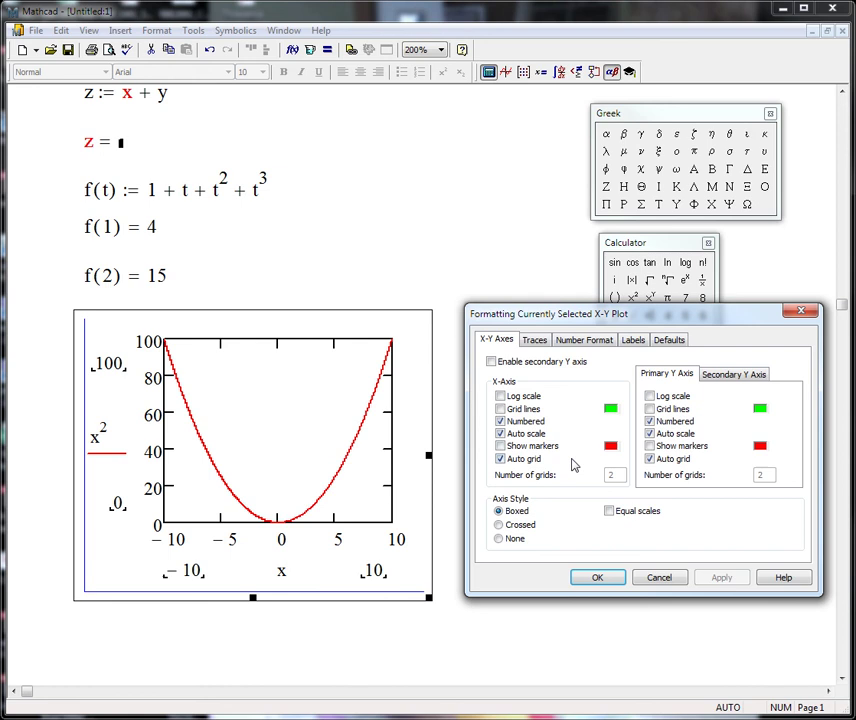
{"action": "left_click", "coordinate": [499, 525]}
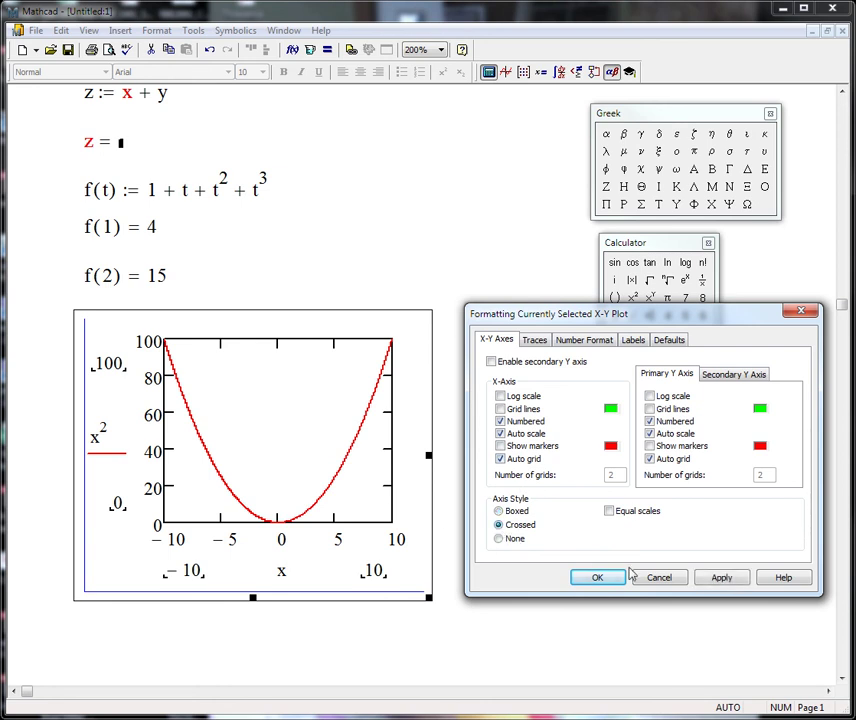
{"action": "left_click", "coordinate": [718, 582]}
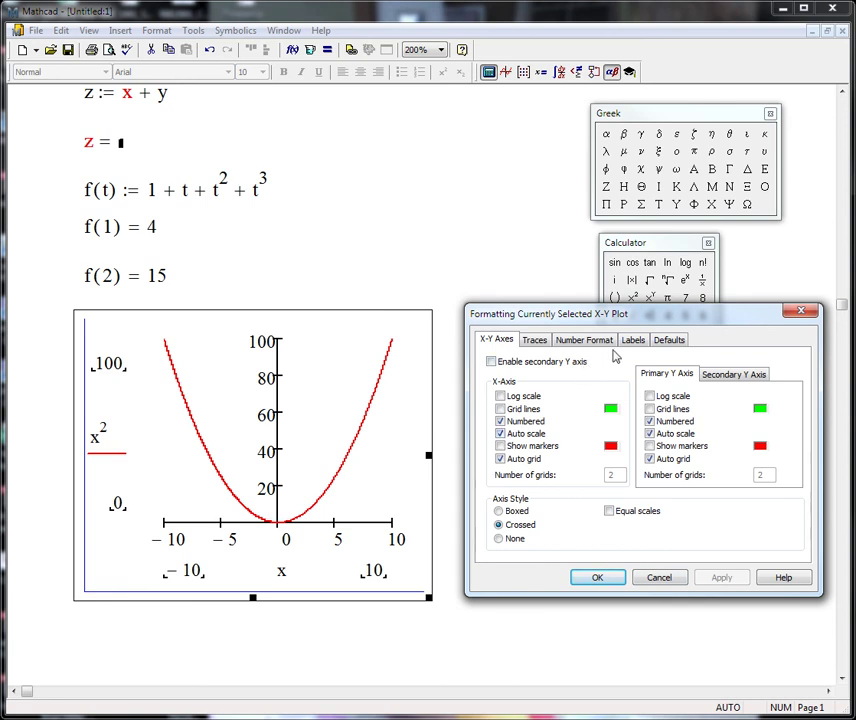
Set trace 1's line weight to 2, apply it, and close the formatting dialog
{"action": "left_click", "coordinate": [534, 340]}
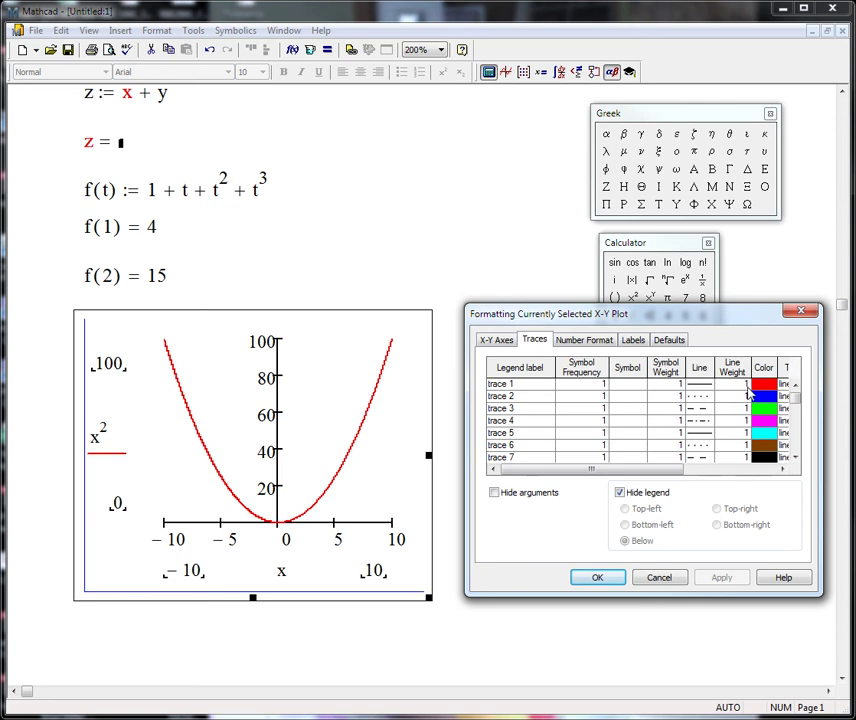
{"action": "left_click", "coordinate": [745, 386]}
{"action": "left_click", "coordinate": [721, 406]}
{"action": "left_click", "coordinate": [728, 580]}
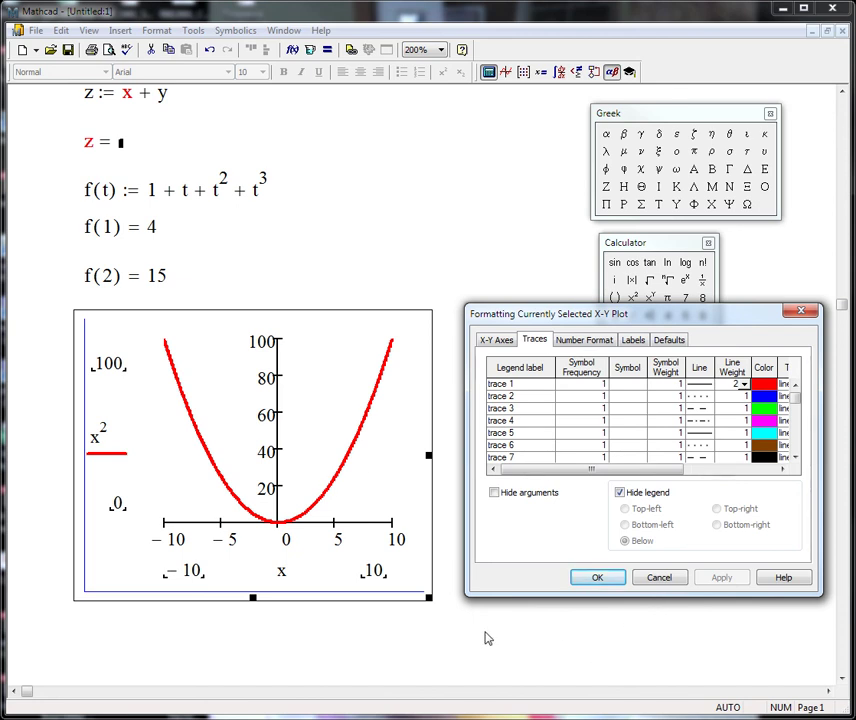
{"action": "left_click", "coordinate": [597, 578]}
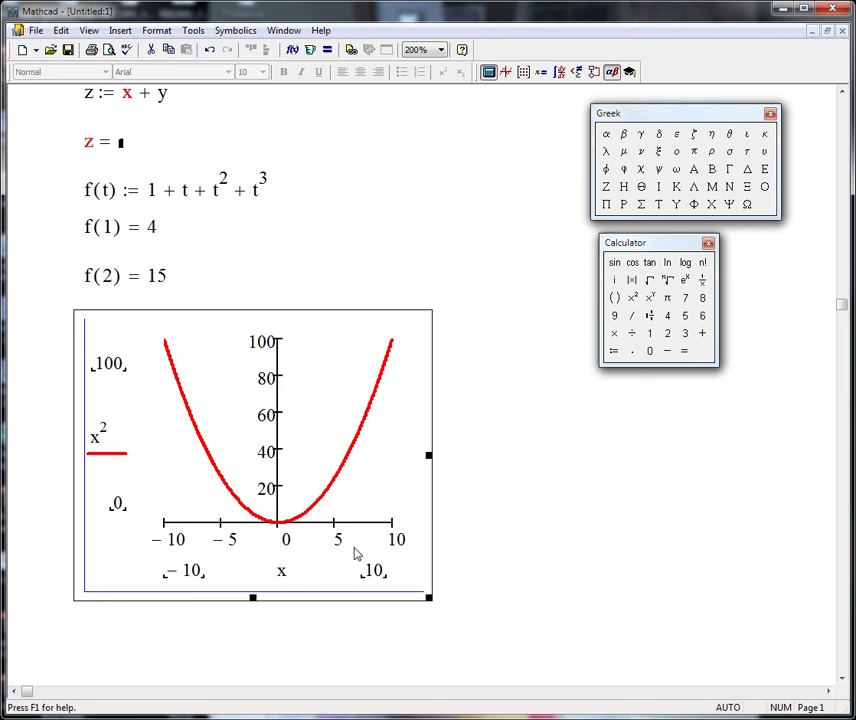
Edit the plot's lower x-axis limit from −10 to −5
{"action": "left_click", "coordinate": [196, 576]}
{"action": "double_click", "coordinate": [197, 578]}
{"action": "left_click", "coordinate": [440, 481]}
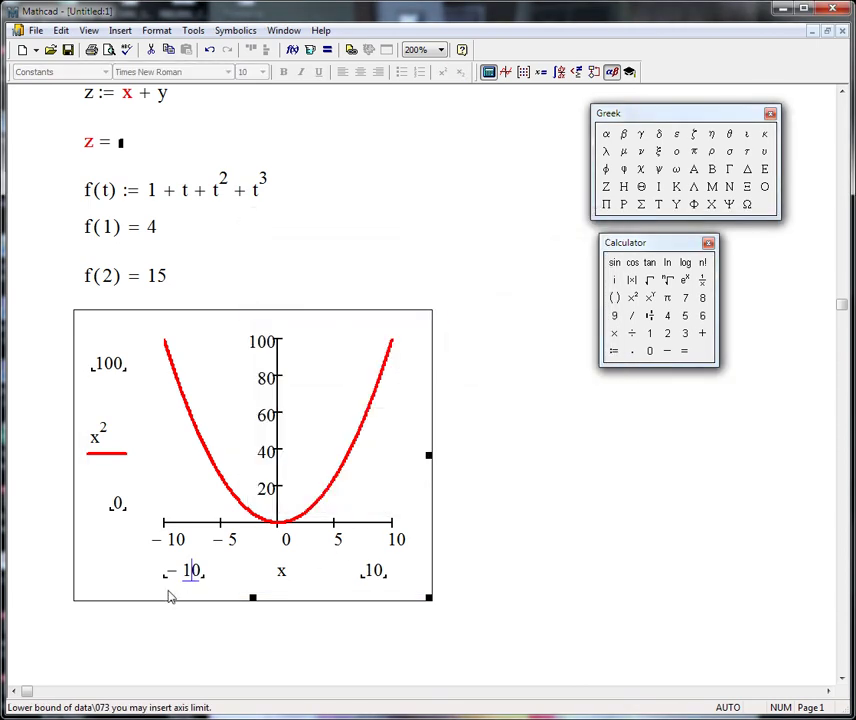
{"action": "left_click", "coordinate": [213, 559]}
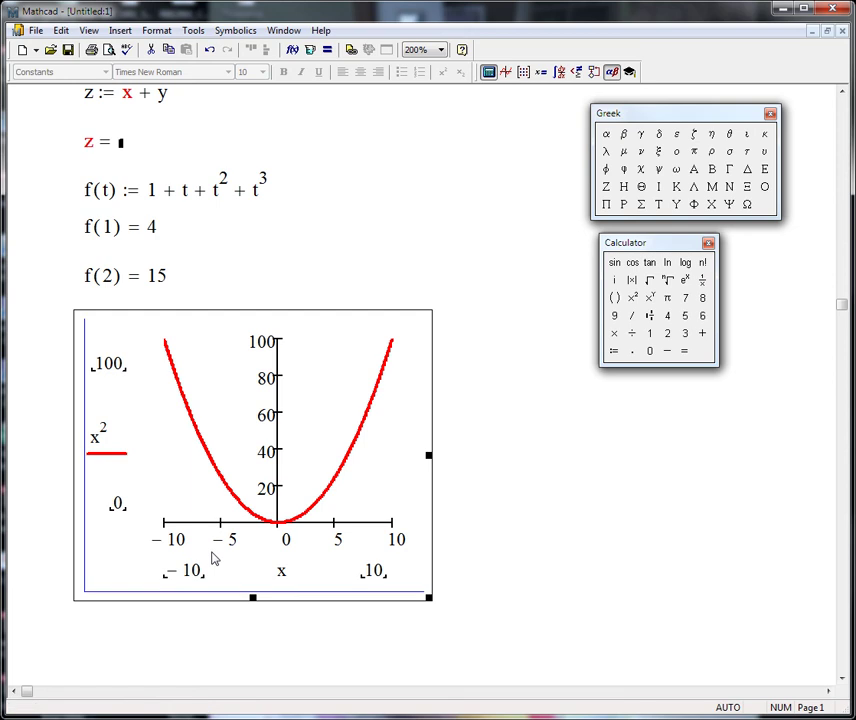
{"action": "left_click", "coordinate": [193, 580]}
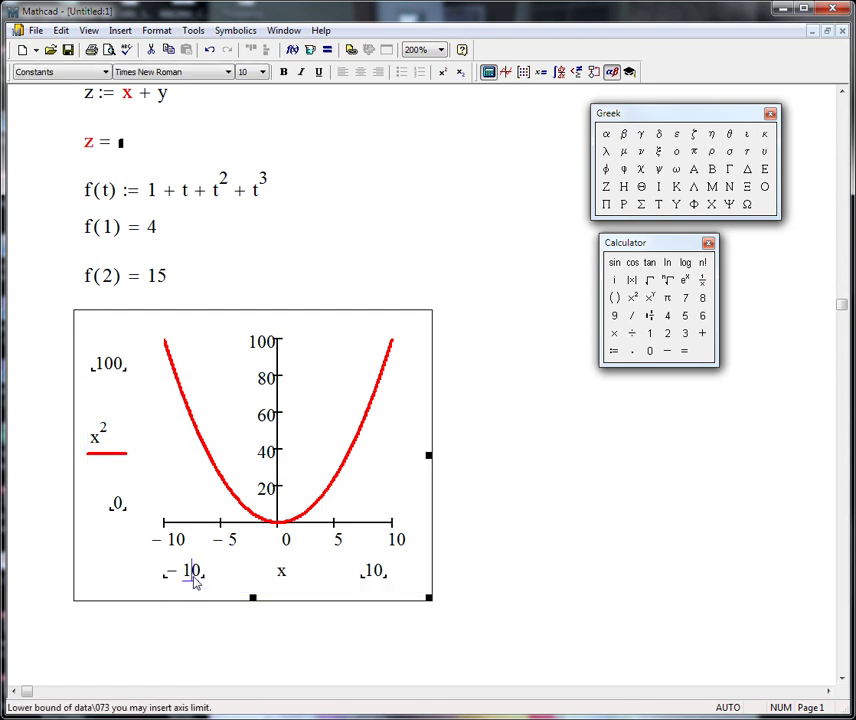
{"action": "key", "text": "BackSpace"}
{"action": "key", "text": "BackSpace"}
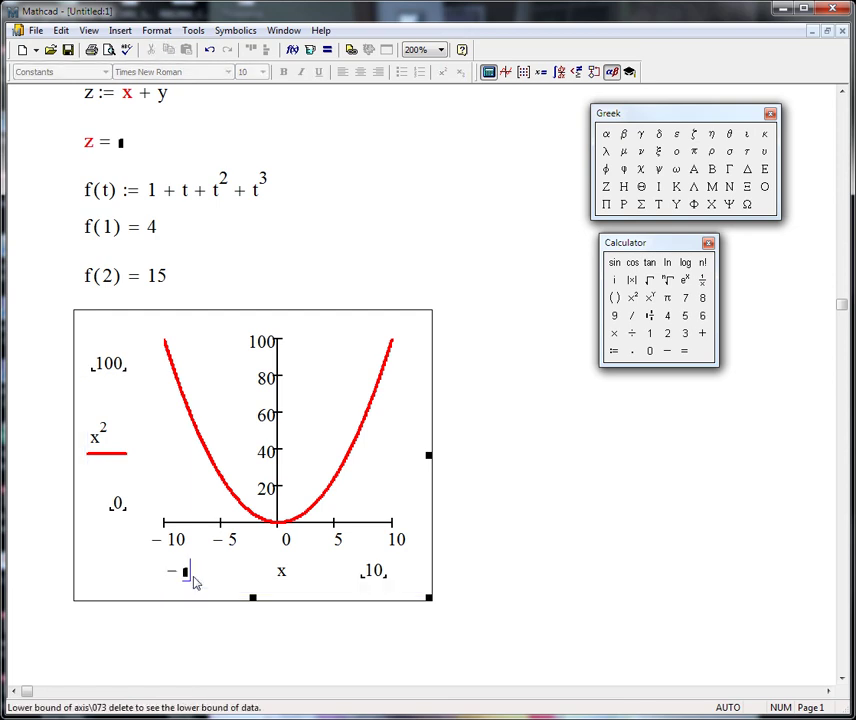
{"action": "type", "text": "5"}
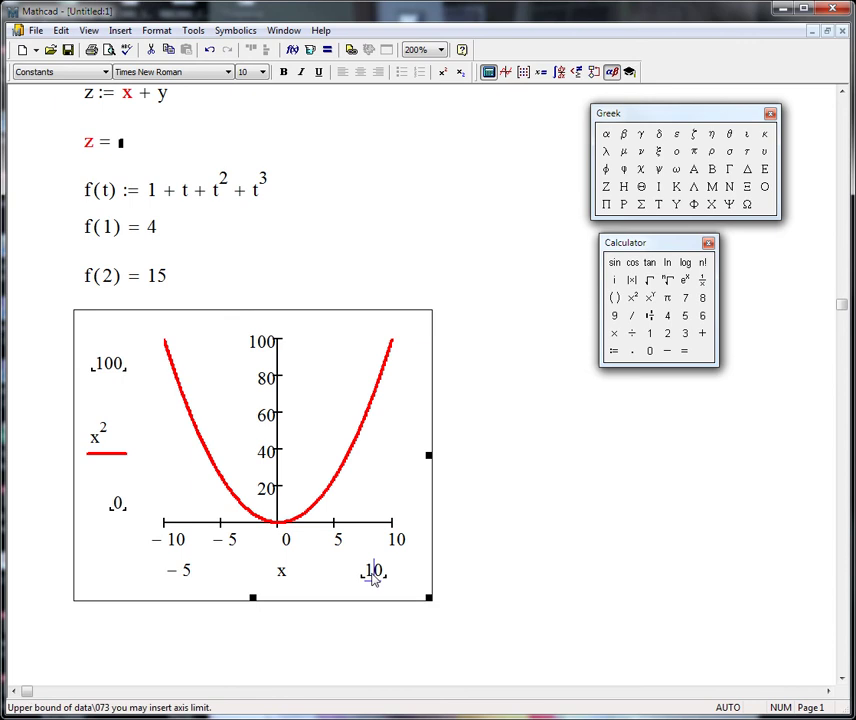